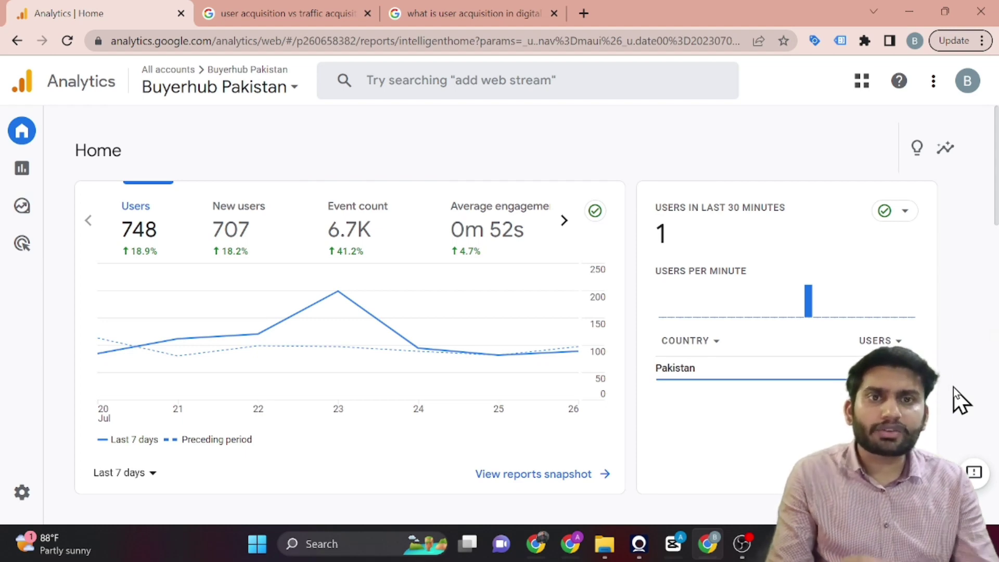
Open the Traffic acquisition report from the Acquisition section of the Life cycle reports.
mouse_move(322, 309)
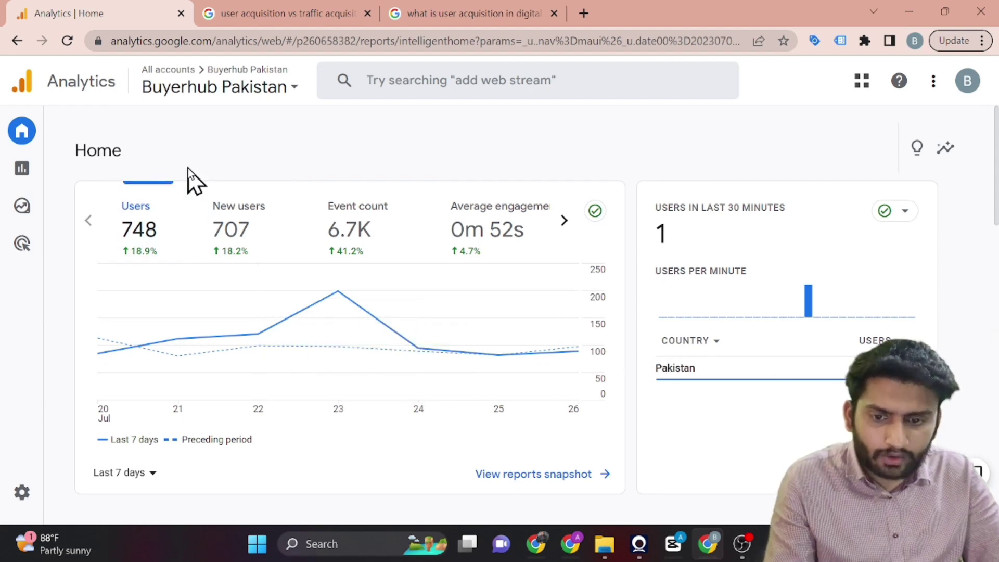
mouse_move(31, 187)
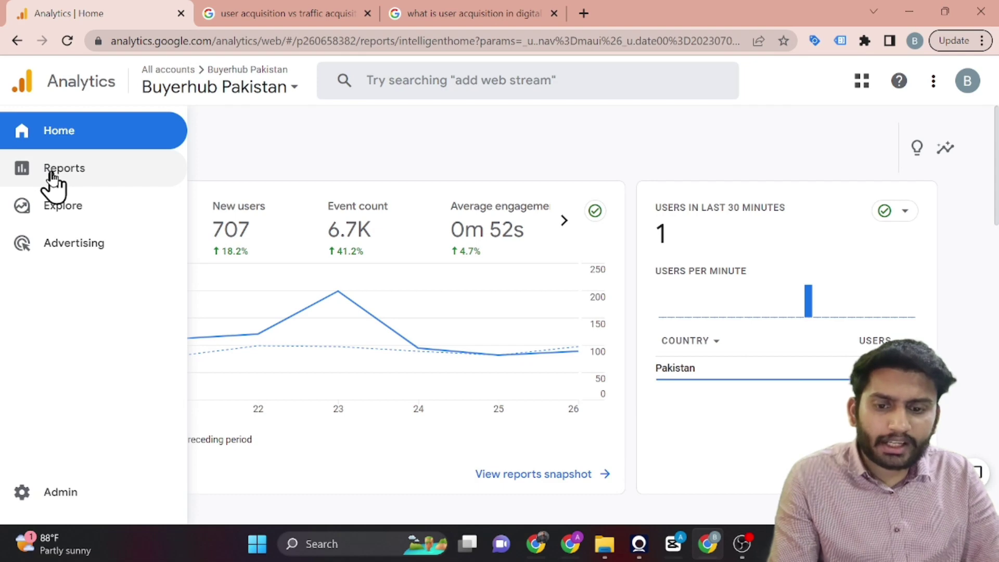
left_click(51, 175)
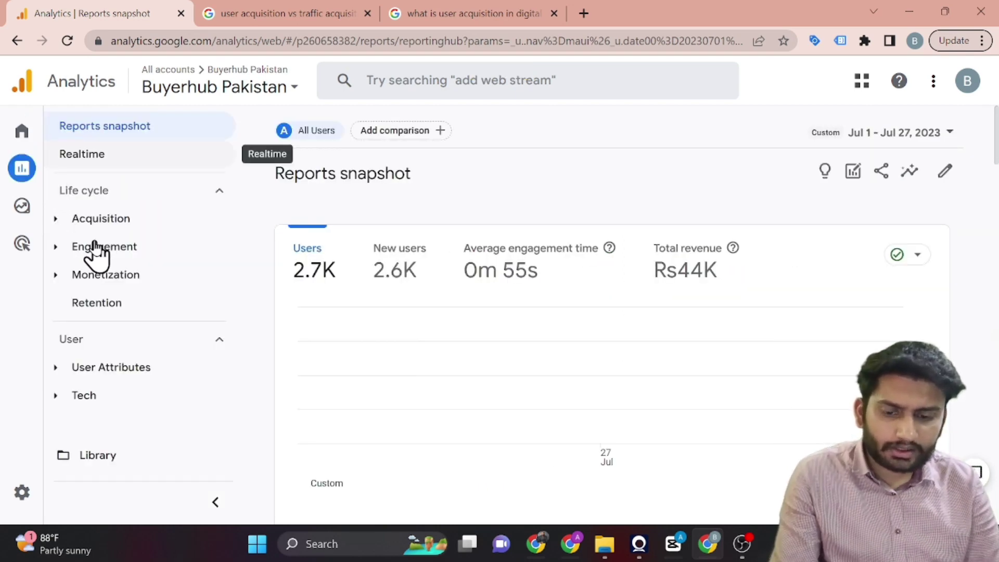
left_click(100, 221)
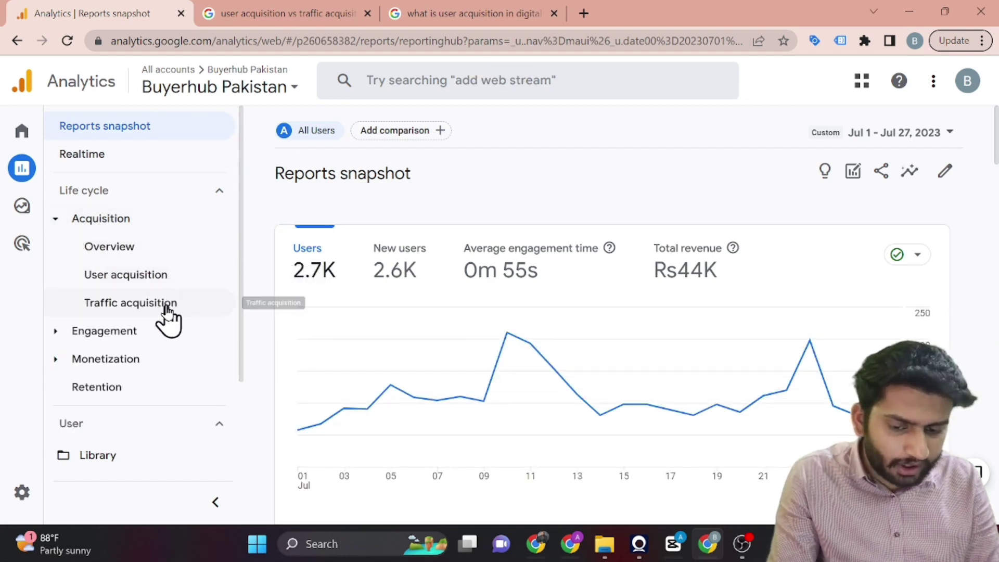
left_click(166, 307)
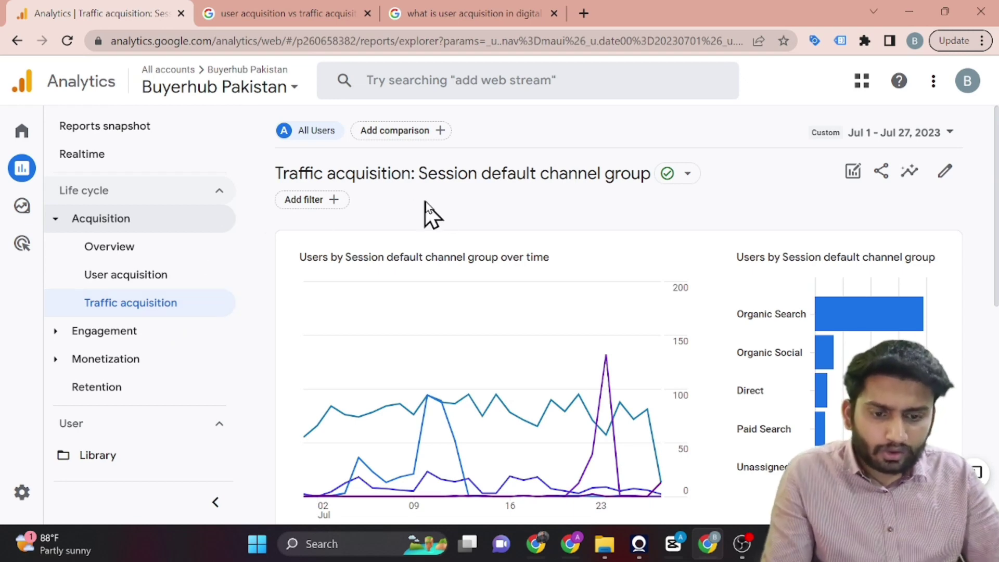
Examine the users by session default channel group over time, comparing the Direct and Paid Search lines and the Paid Search peak.
triple_click(412, 255)
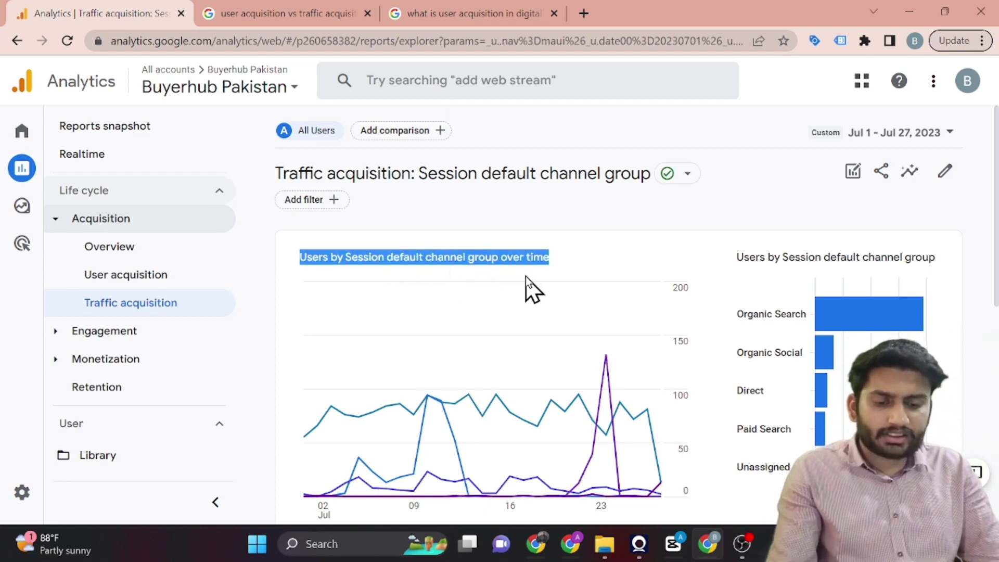
scroll(496, 276, "down", 1)
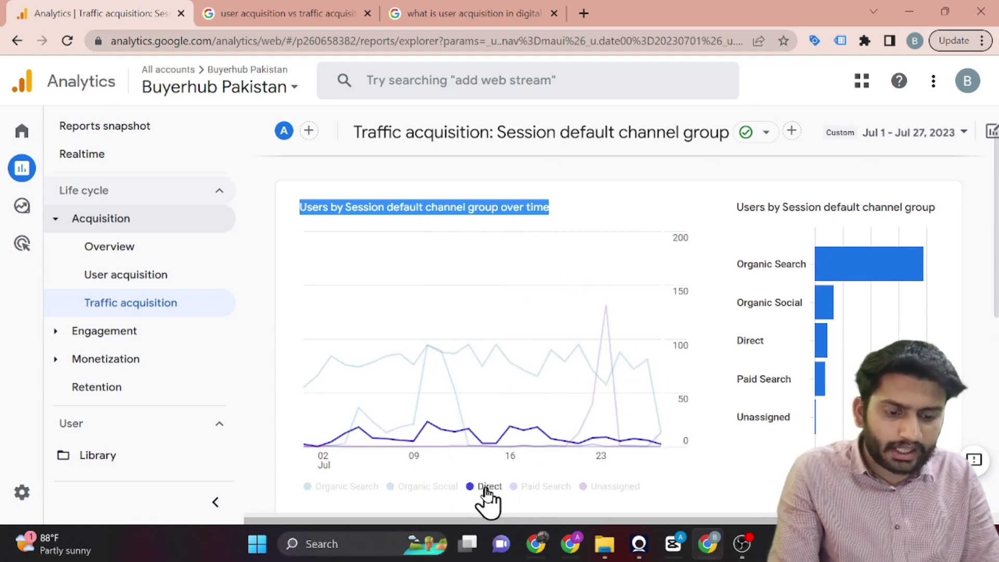
mouse_move(517, 437)
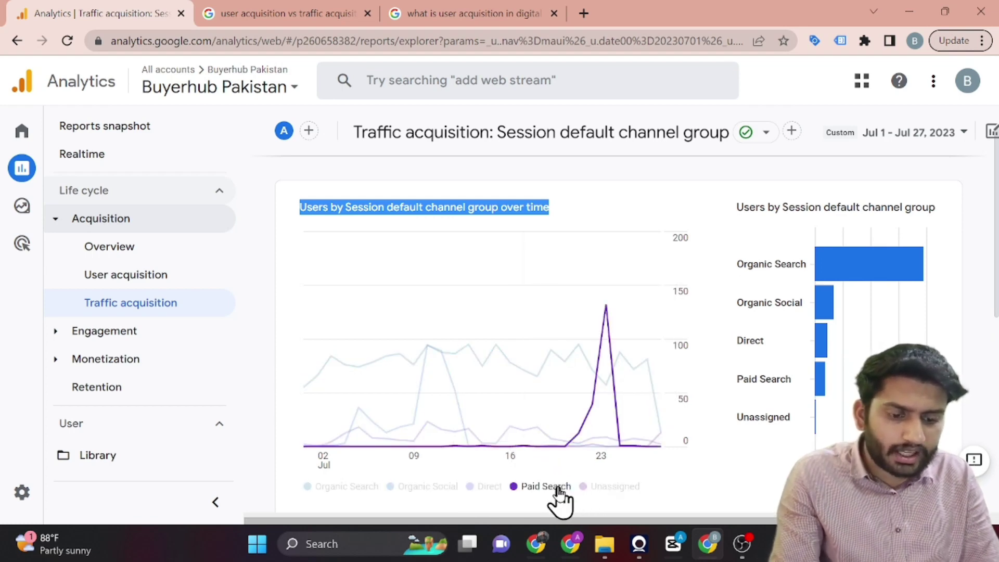
mouse_move(607, 356)
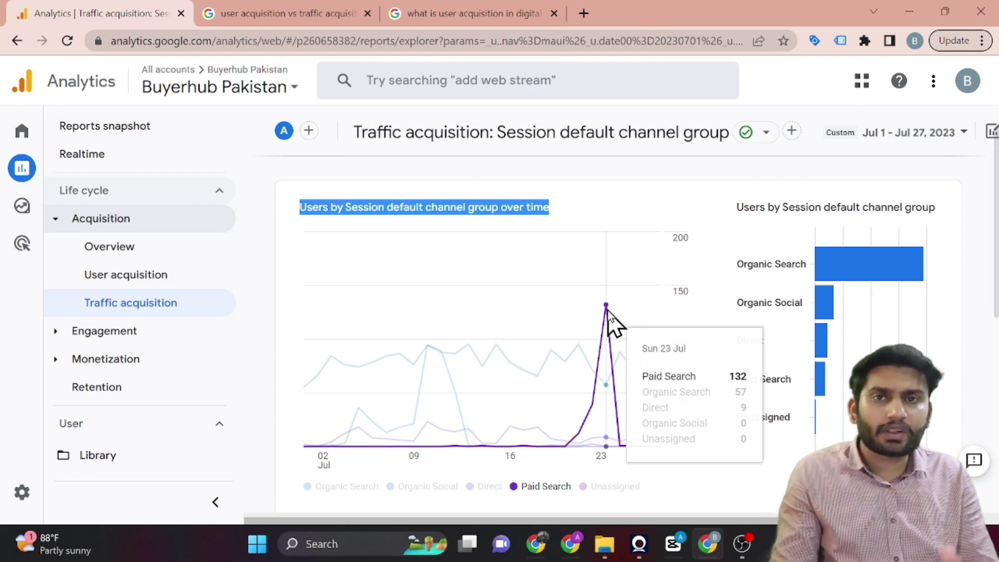
scroll(701, 300, "right", 2)
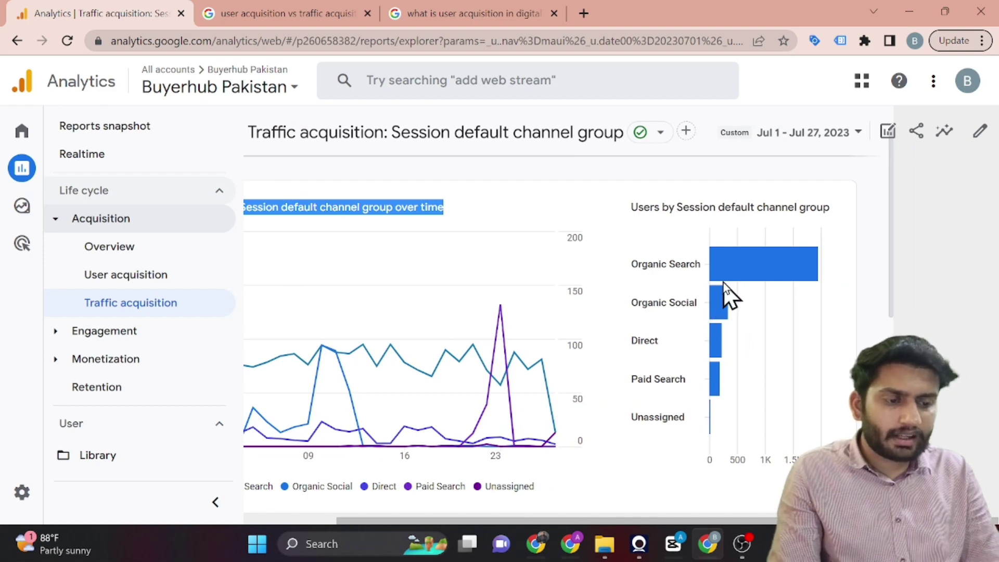
mouse_move(458, 275)
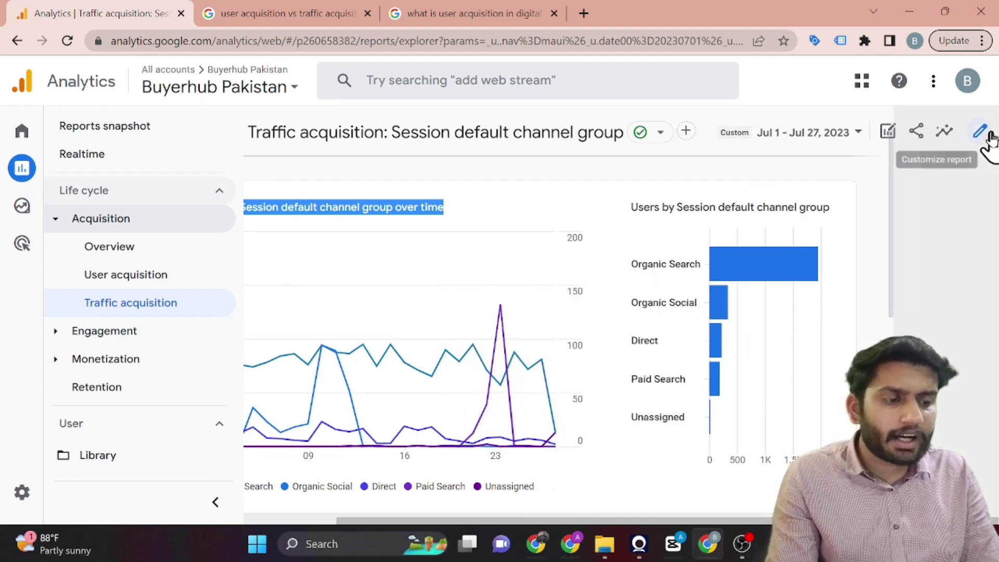
Open the Traffic acquisition report for customization, and hide the line chart briefly before showing it again.
left_click(951, 154)
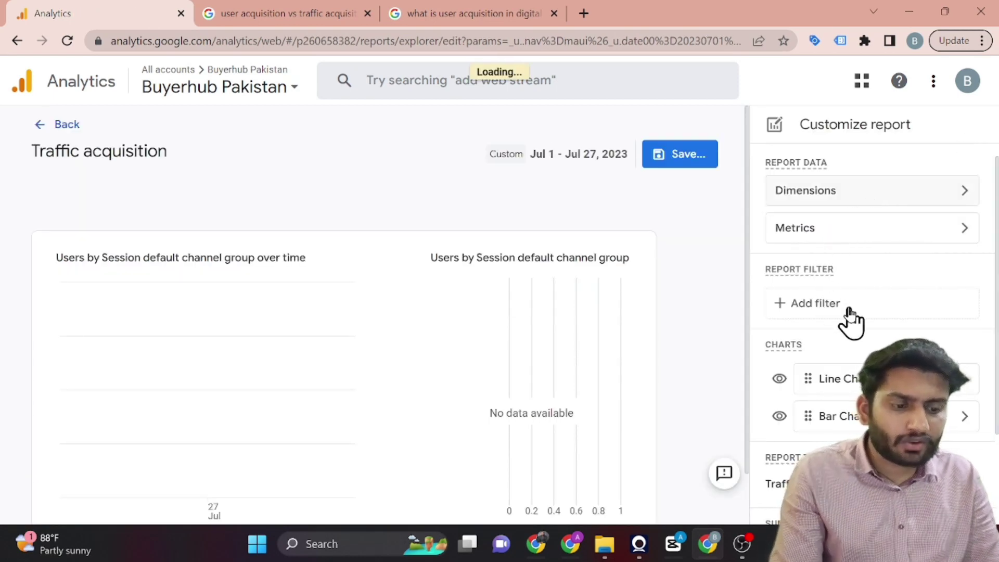
scroll(851, 317, "down", 1)
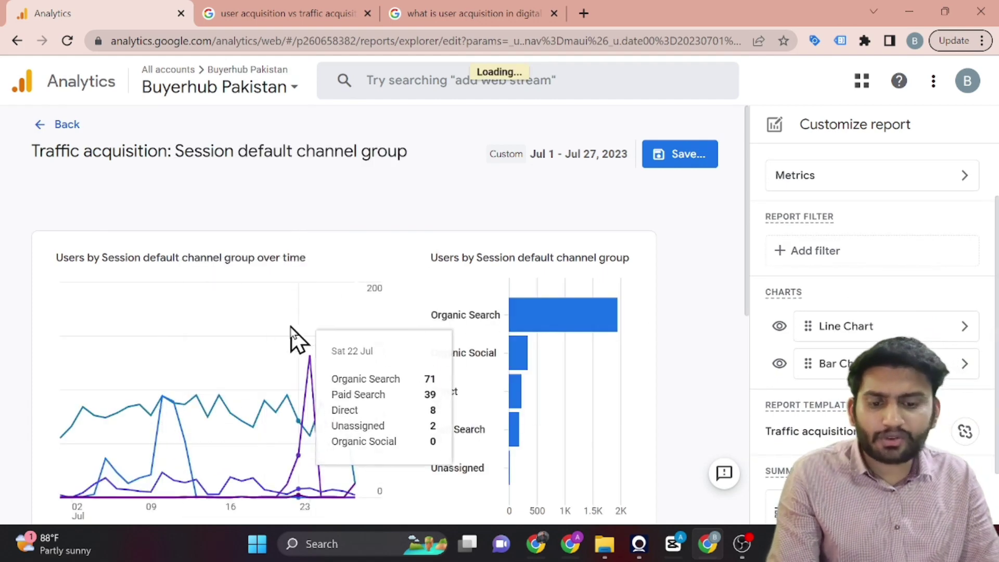
left_click(779, 327)
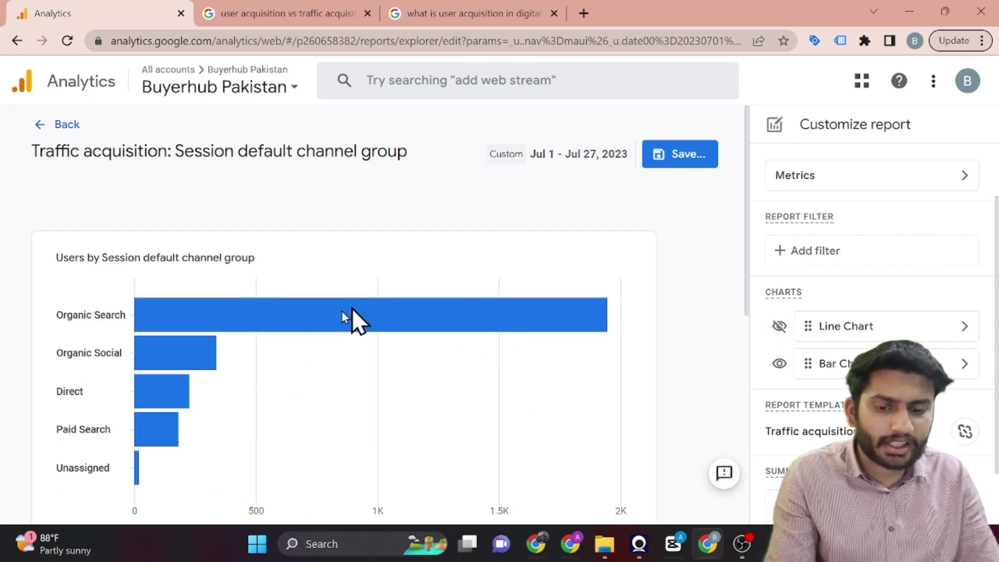
left_click(779, 327)
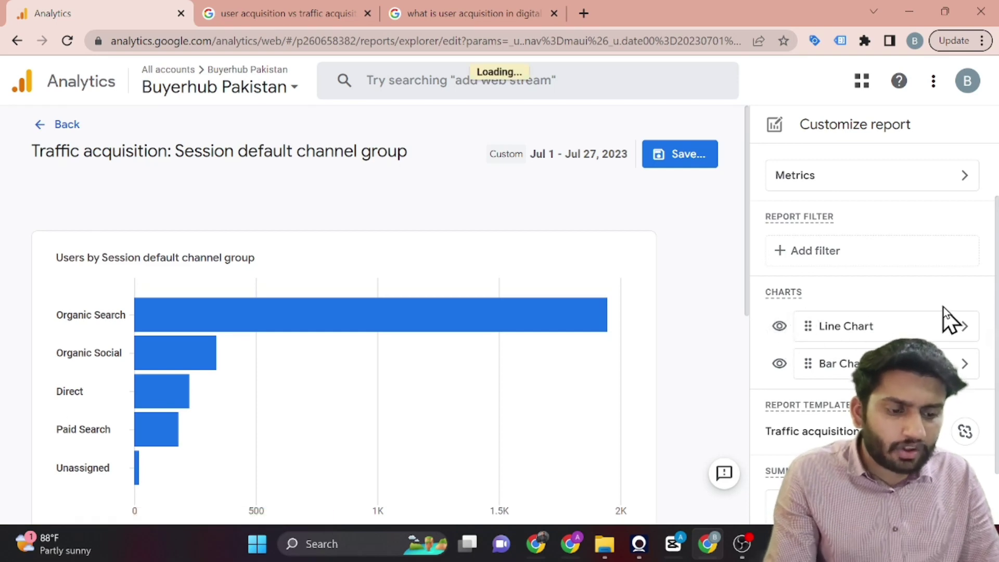
Change the report's line chart to a scatter chart and apply the new chart type.
left_click(964, 327)
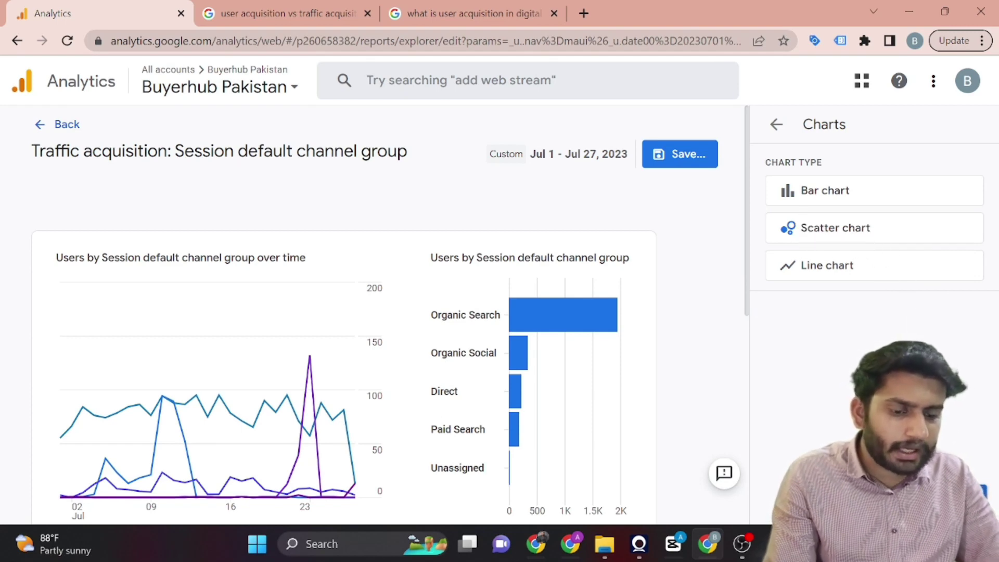
left_click(960, 491)
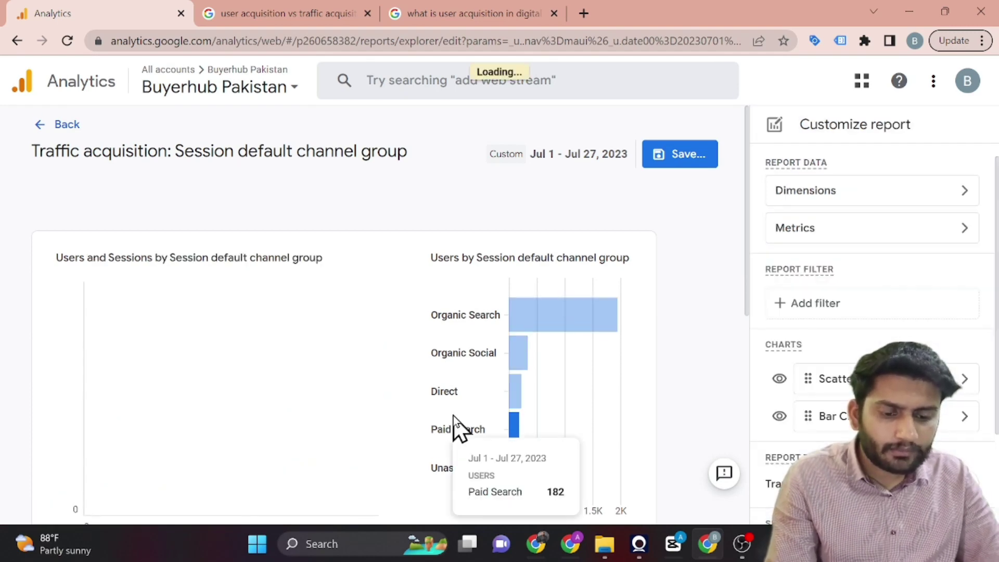
Examine users and sessions per channel in the scatter chart and compare the channels' users in the bar chart.
scroll(453, 416, "down", 2)
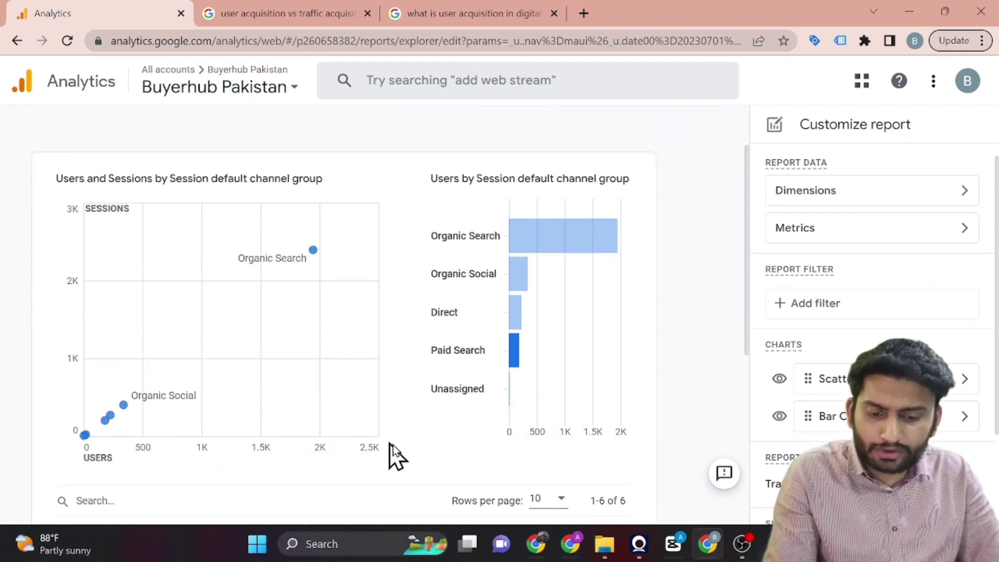
double_click(91, 455)
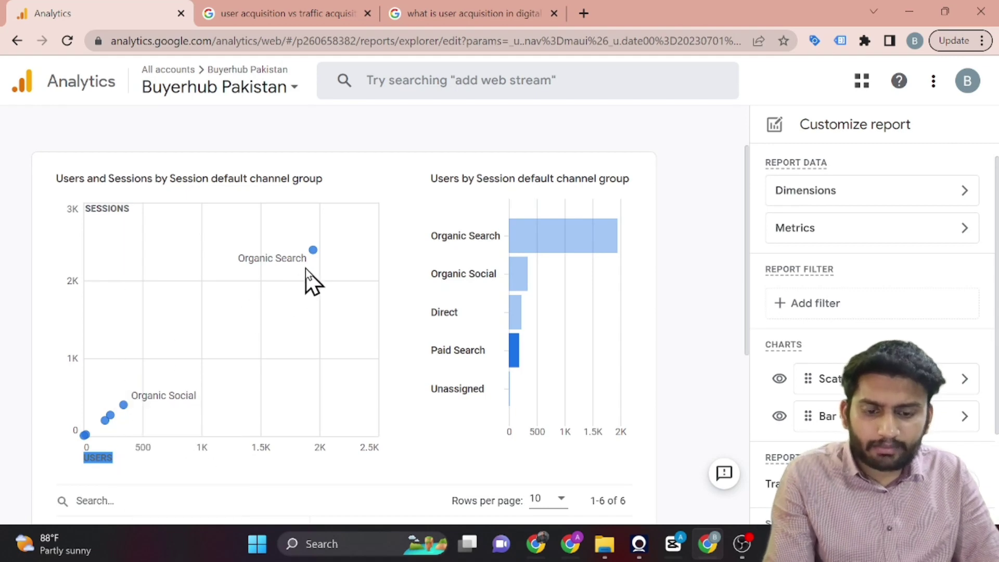
mouse_move(312, 251)
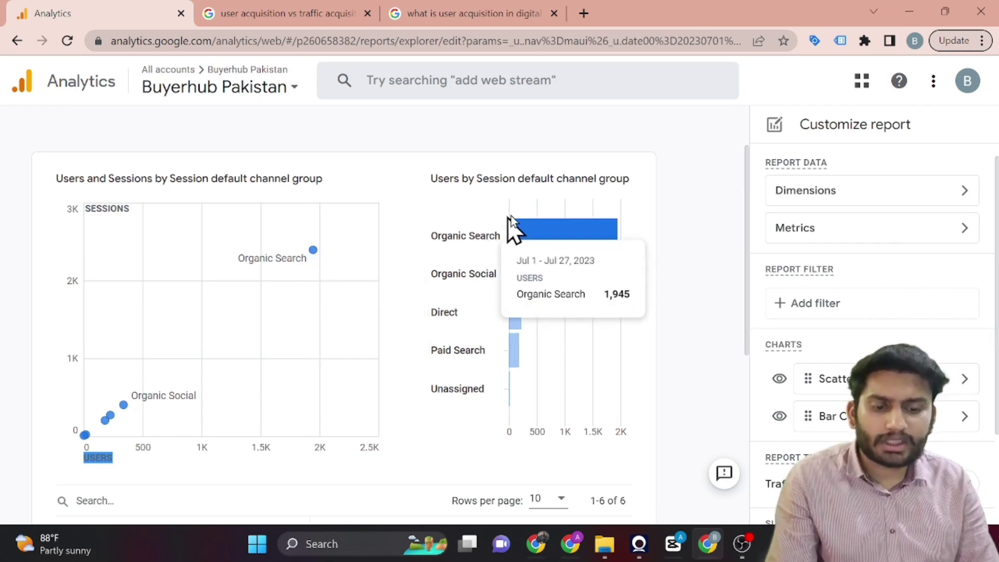
mouse_move(515, 391)
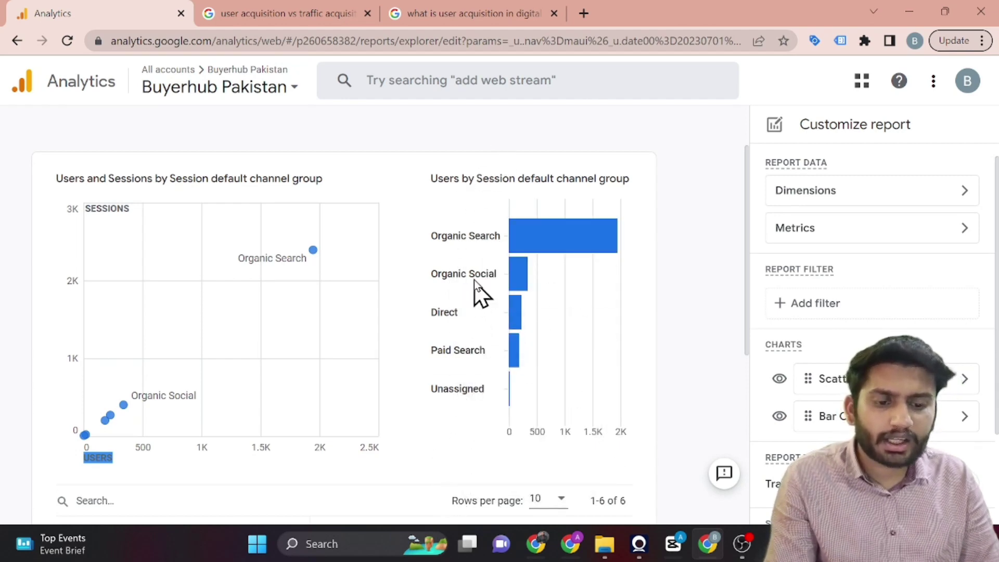
mouse_move(474, 235)
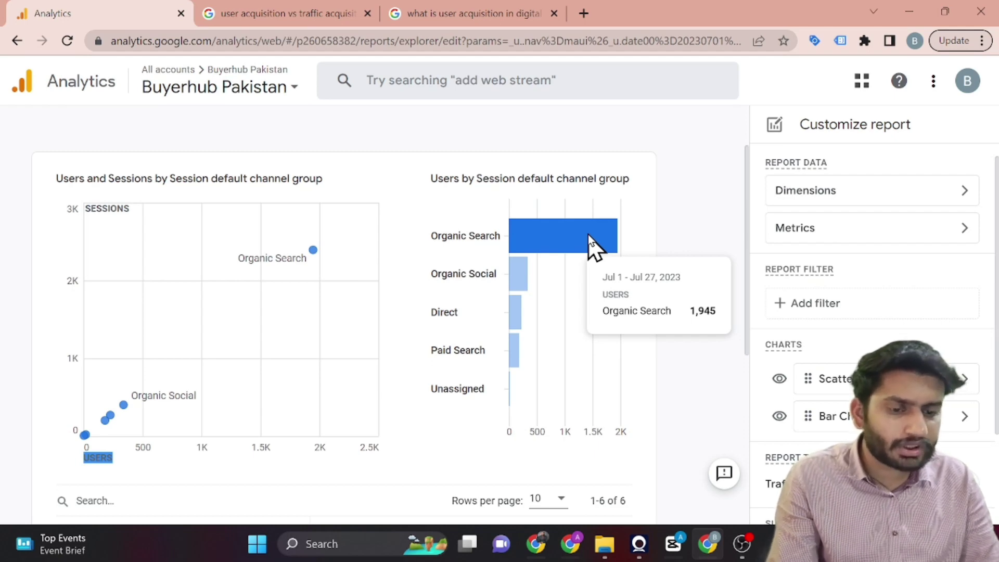
mouse_move(617, 277)
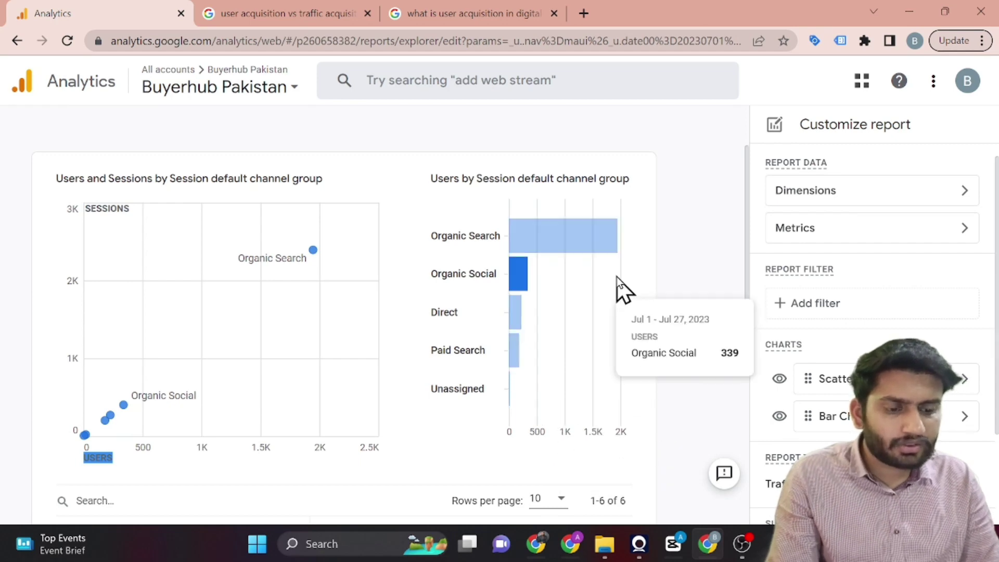
Switch the data table's primary dimension to Session source.
scroll(616, 277, "down", 3)
scroll(525, 281, "down", 4)
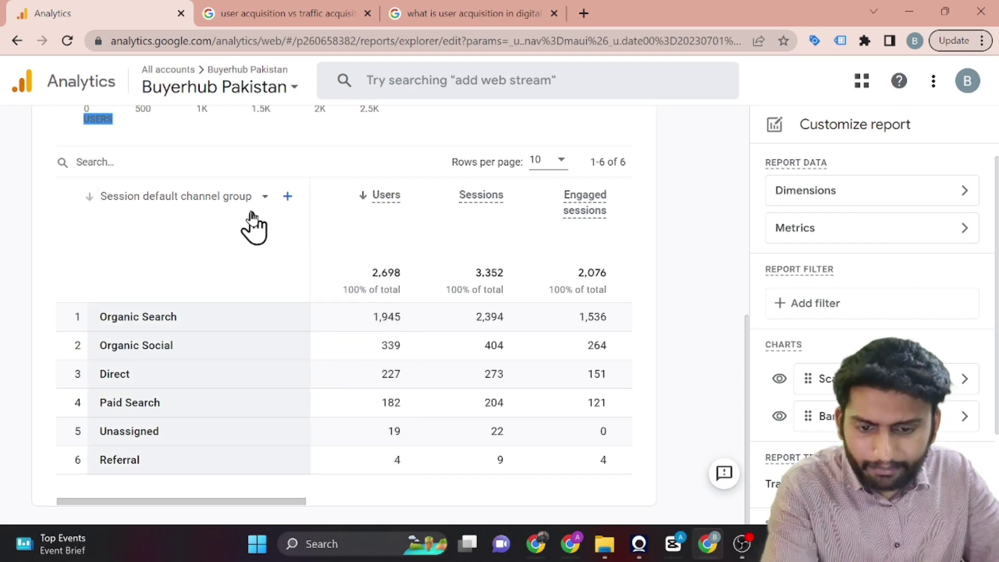
left_click(240, 198)
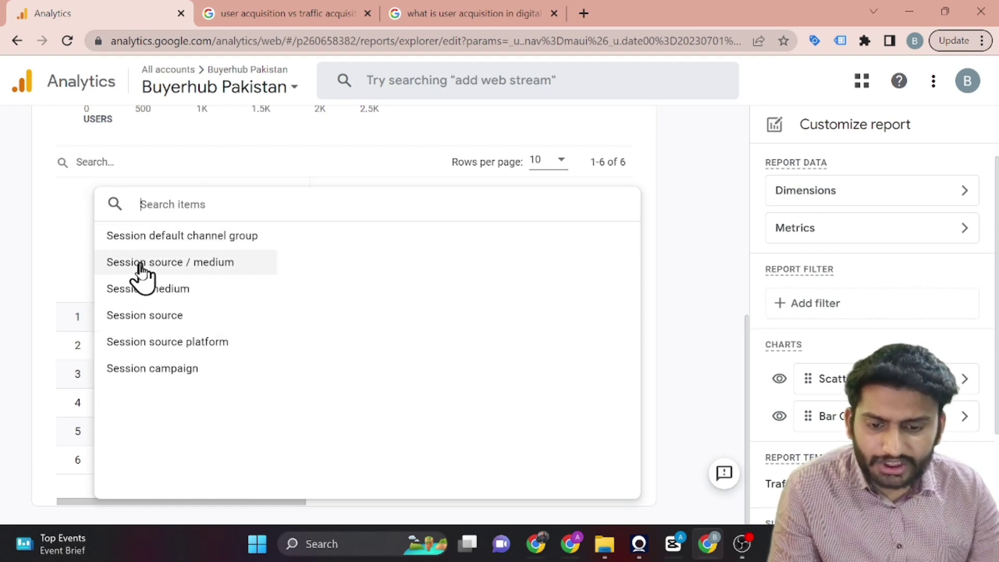
left_click(52, 251)
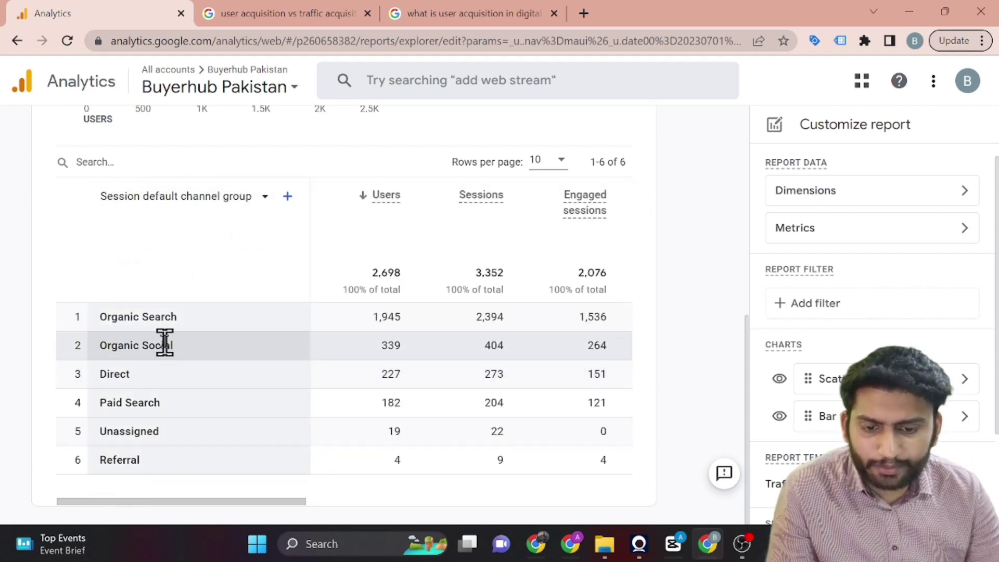
left_click(201, 196)
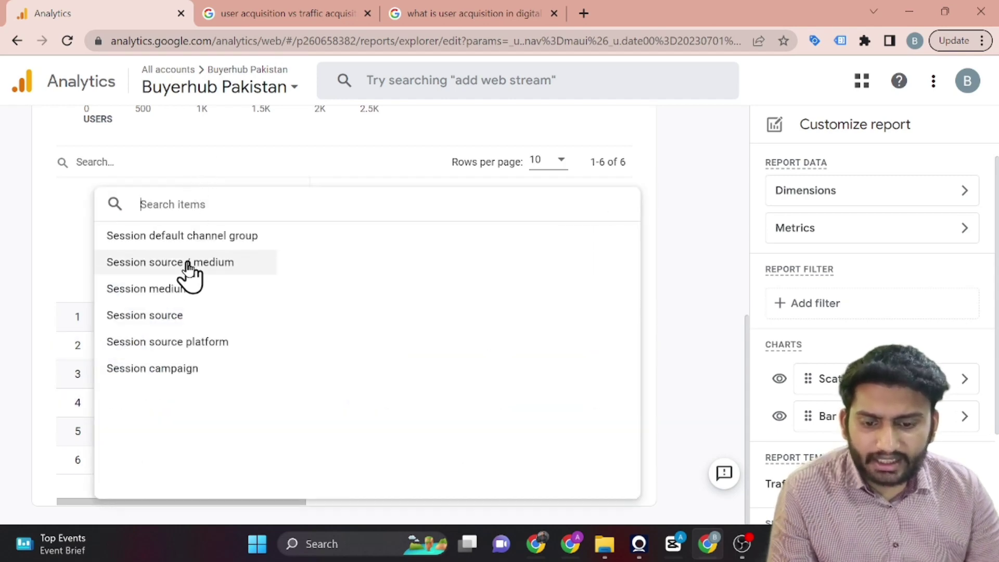
left_click(167, 317)
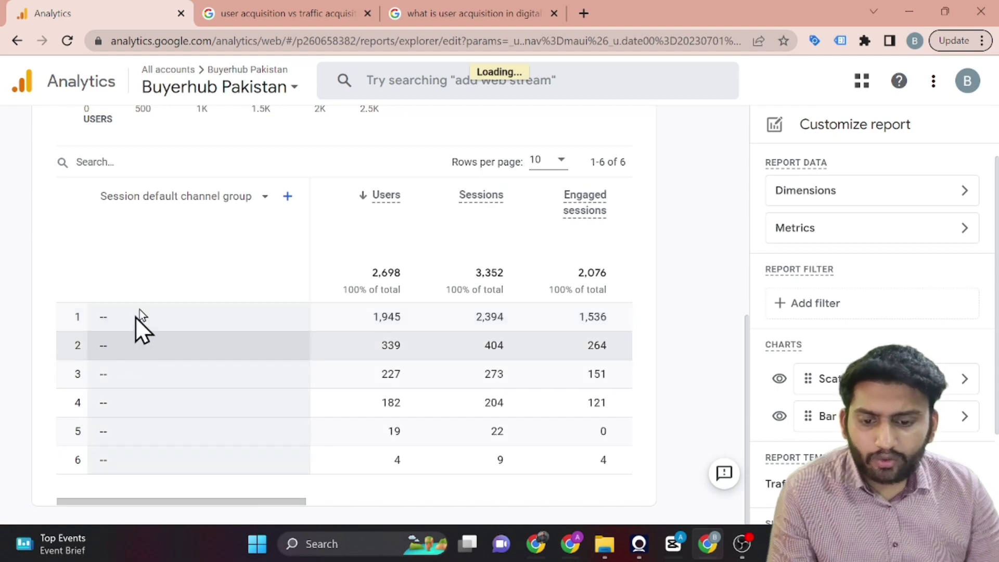
left_click(182, 210)
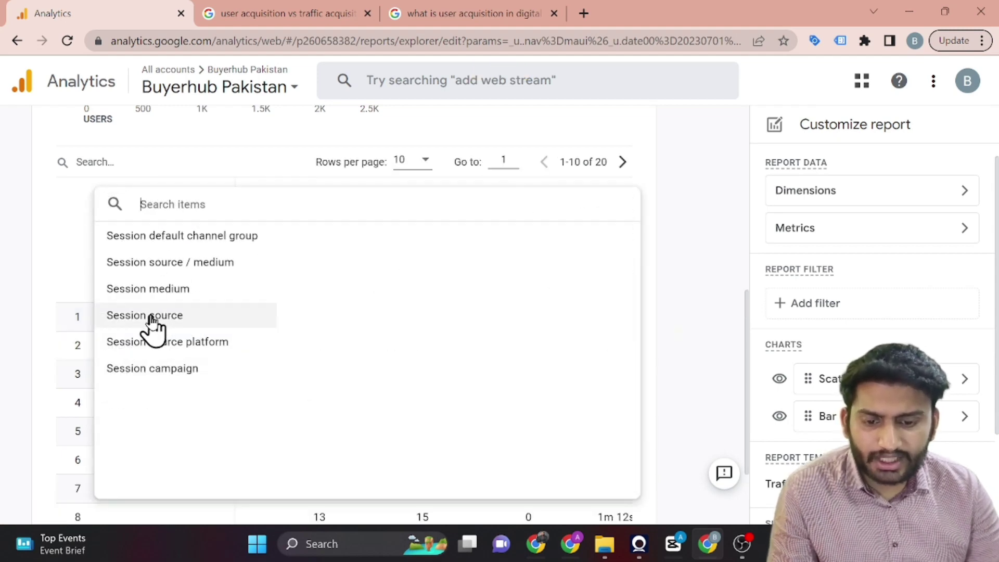
left_click(58, 272)
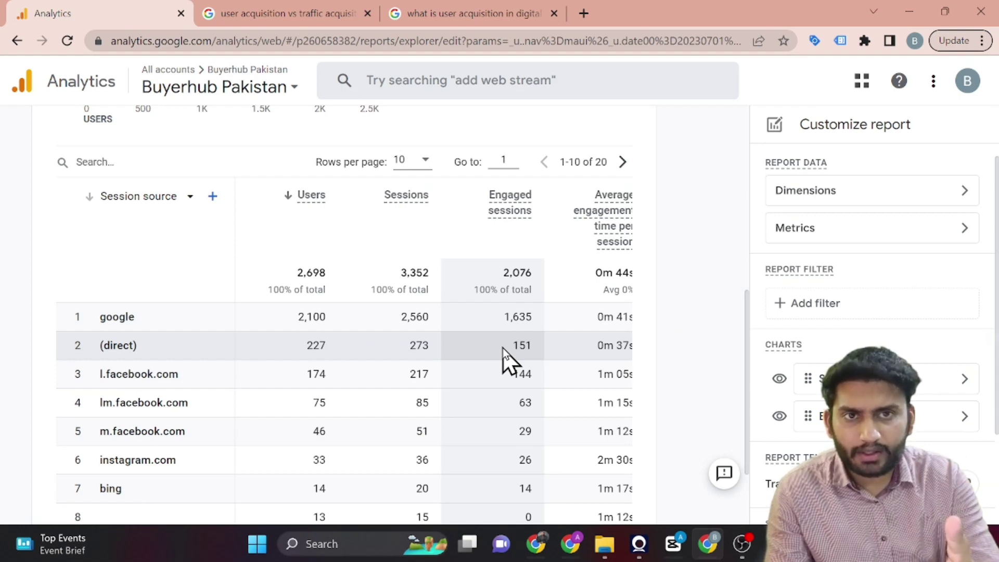
Review the engagement columns for each session source in the table and read the definition of Events per session.
scroll(523, 312, "right", 3)
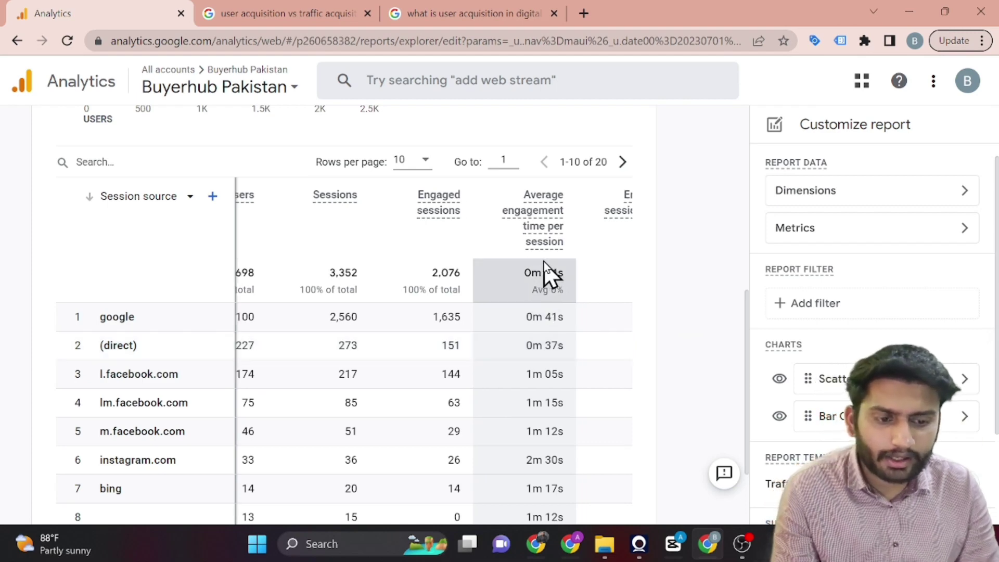
scroll(547, 273, "right", 2)
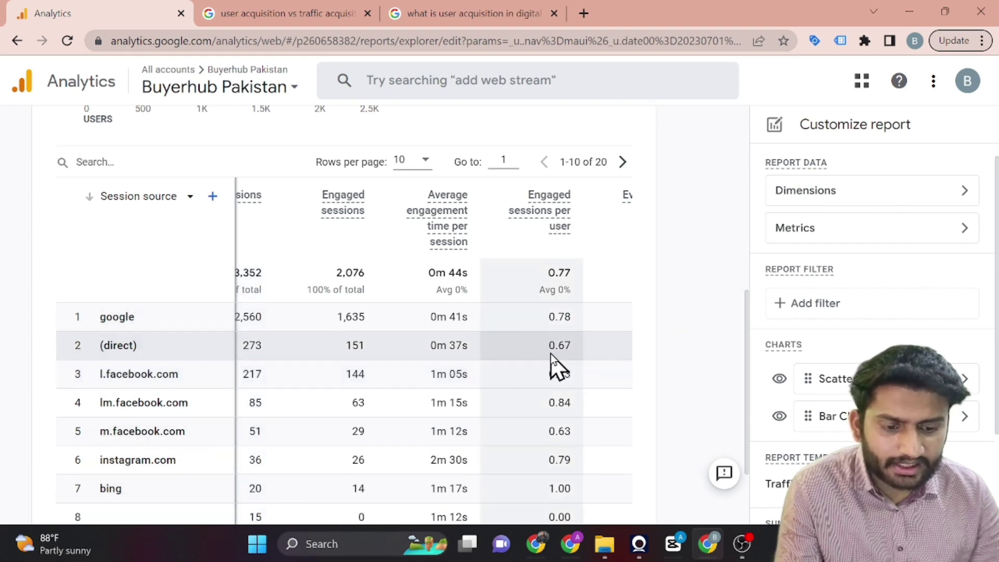
scroll(551, 353, "right", 5)
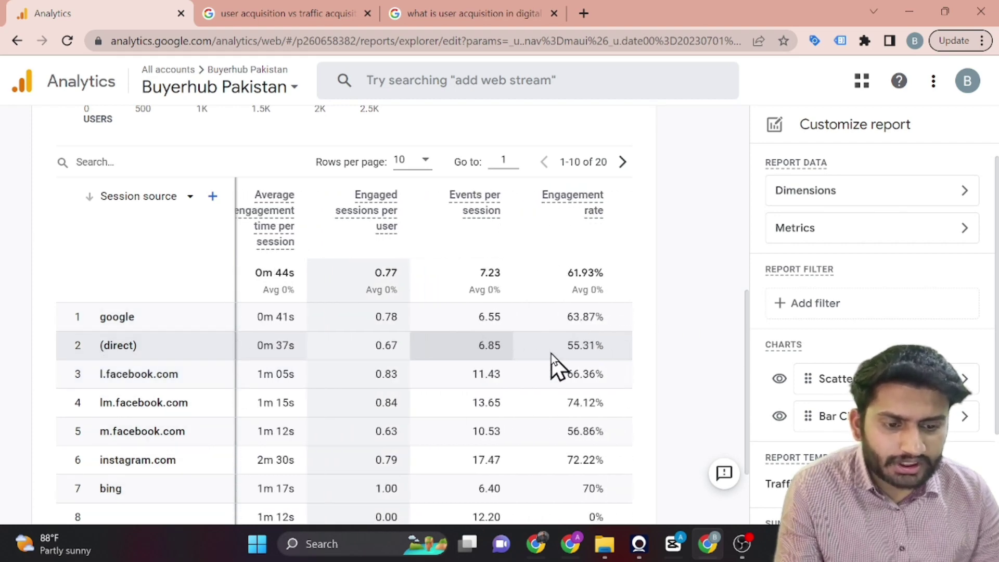
scroll(551, 354, "right", 2)
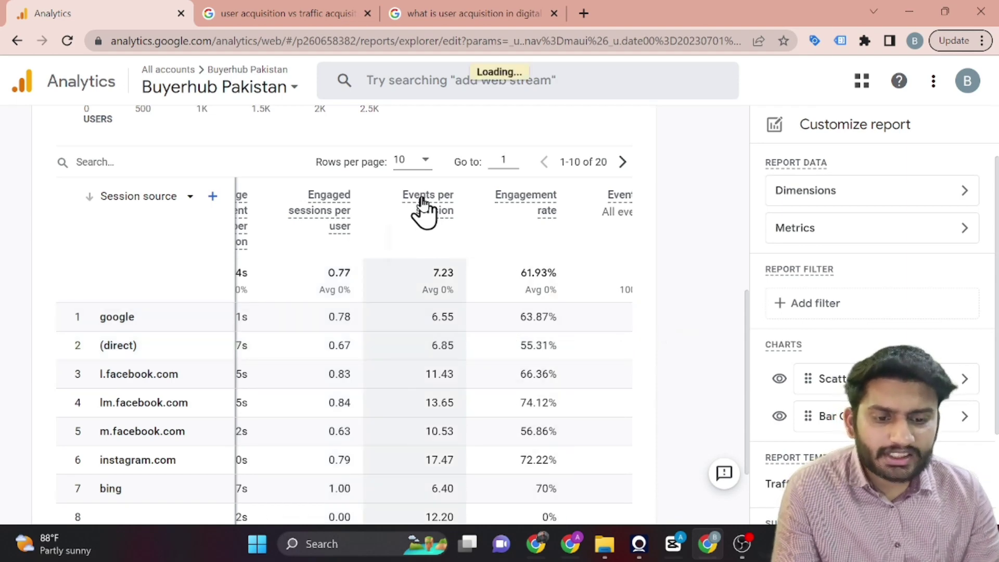
mouse_move(430, 224)
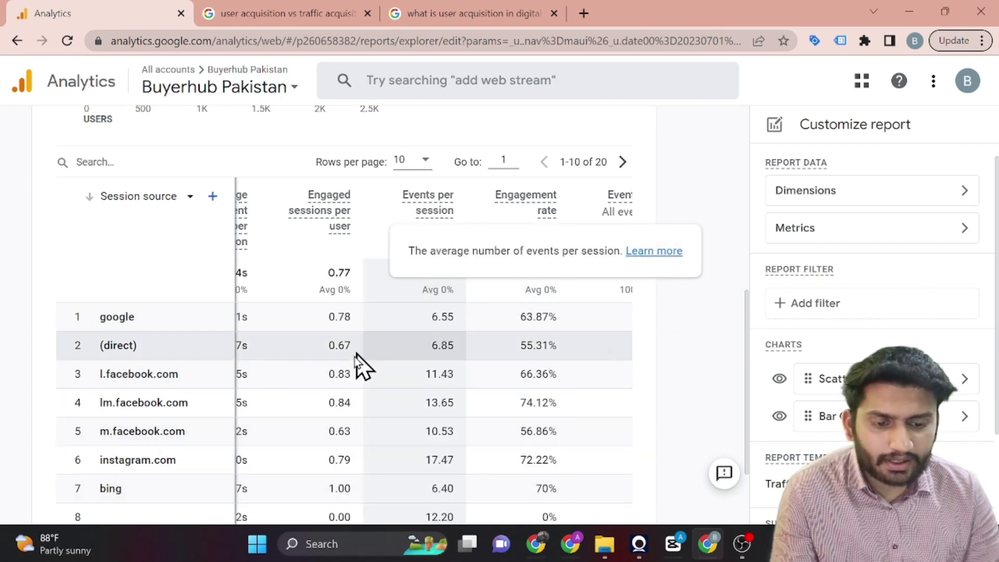
Examine the Engagement rate column and check the rate for the instagram.com session source.
scroll(347, 365, "right", 2)
scroll(347, 364, "right", 3)
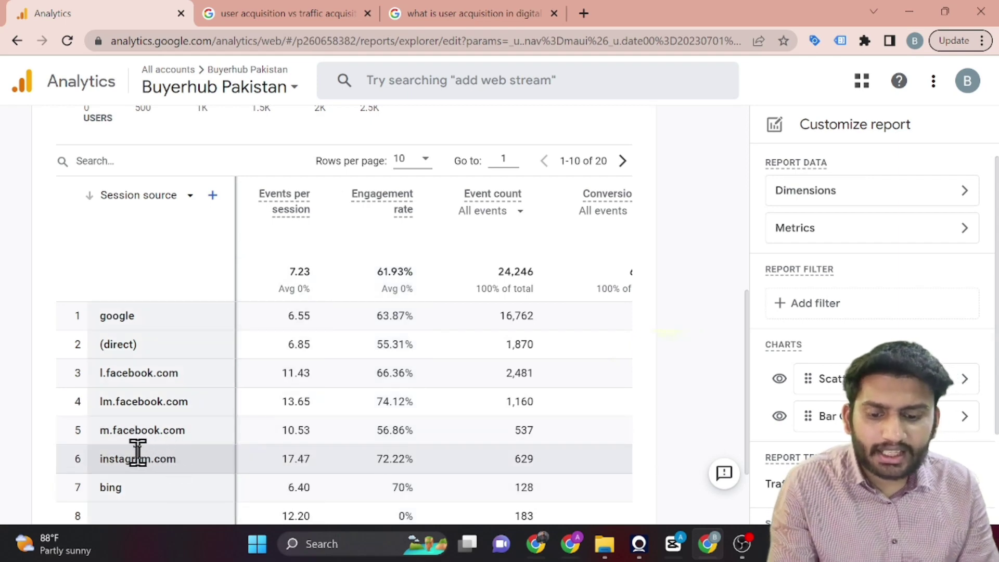
double_click(117, 458)
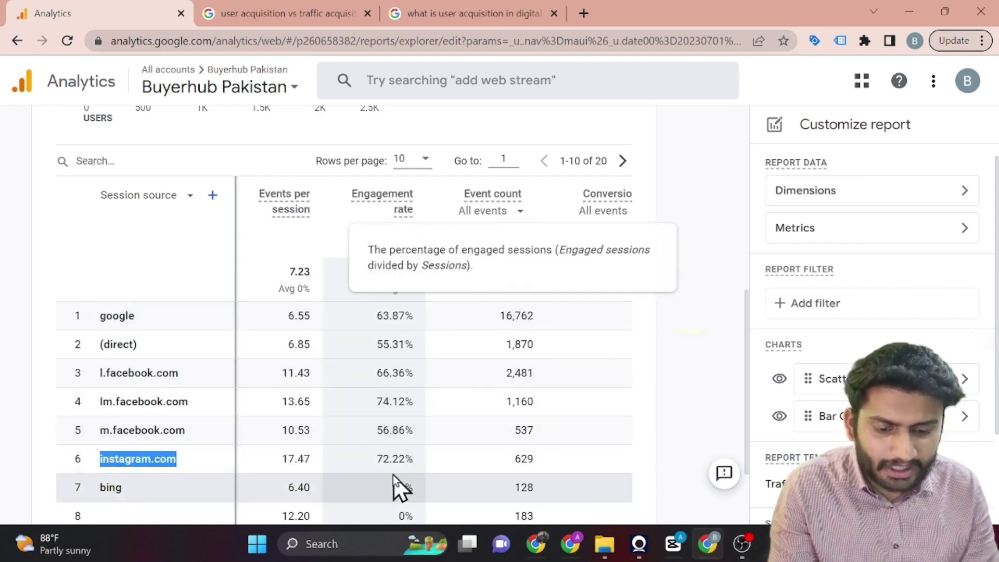
left_click(388, 461)
double_click(387, 461)
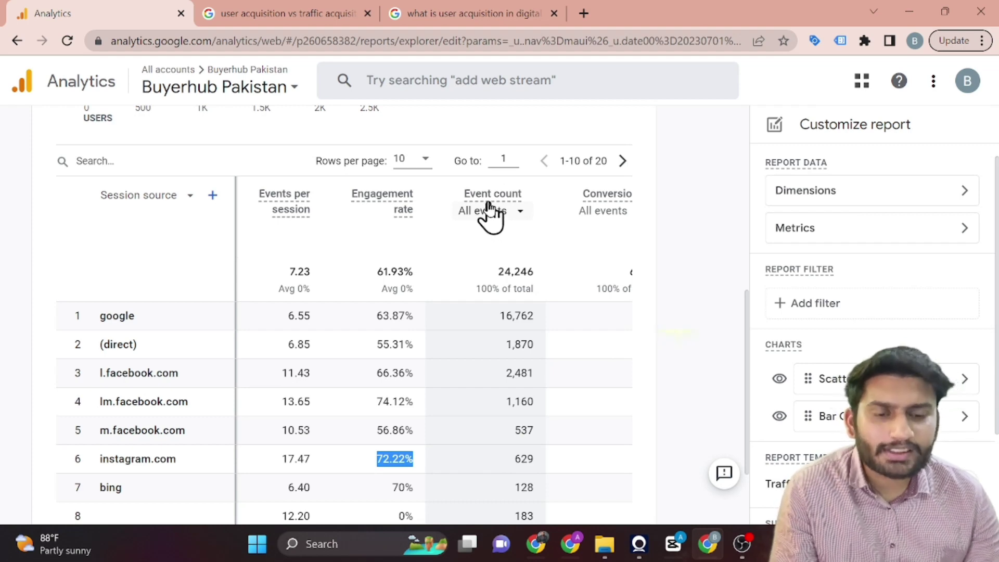
Limit the Event count column to the add_to_cart event and check the count for the google source.
left_click(493, 212)
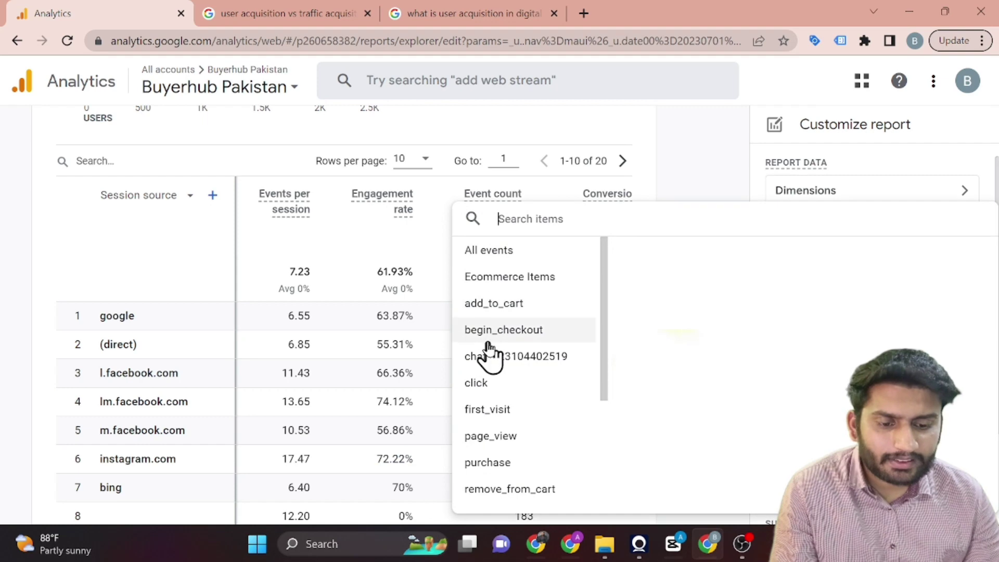
left_click(497, 312)
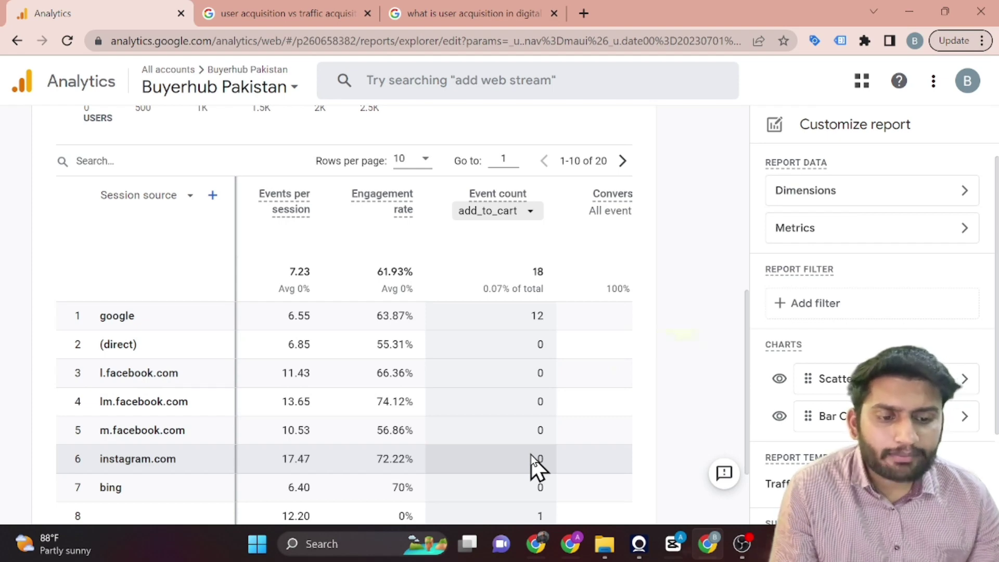
scroll(531, 455, "right", 5)
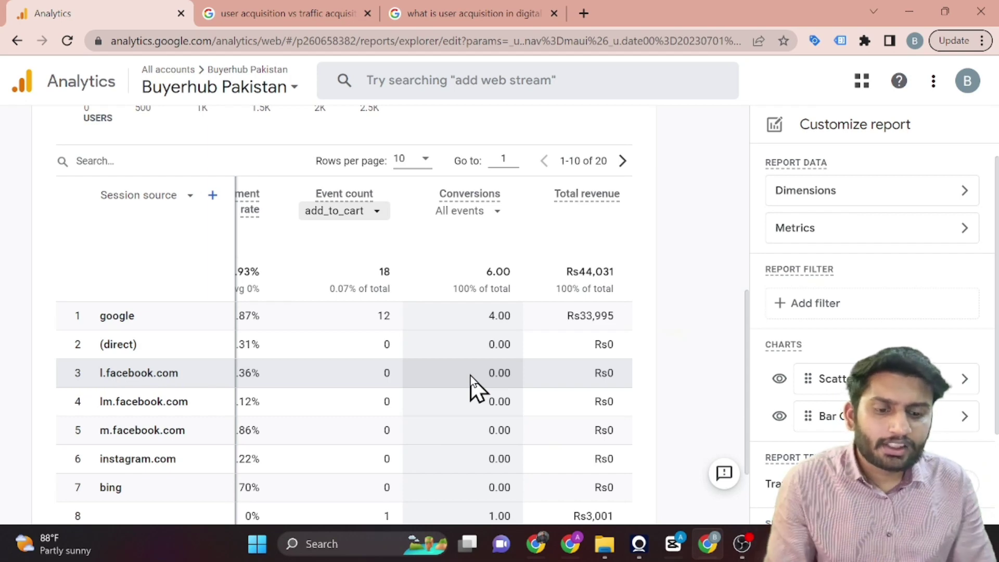
double_click(119, 316)
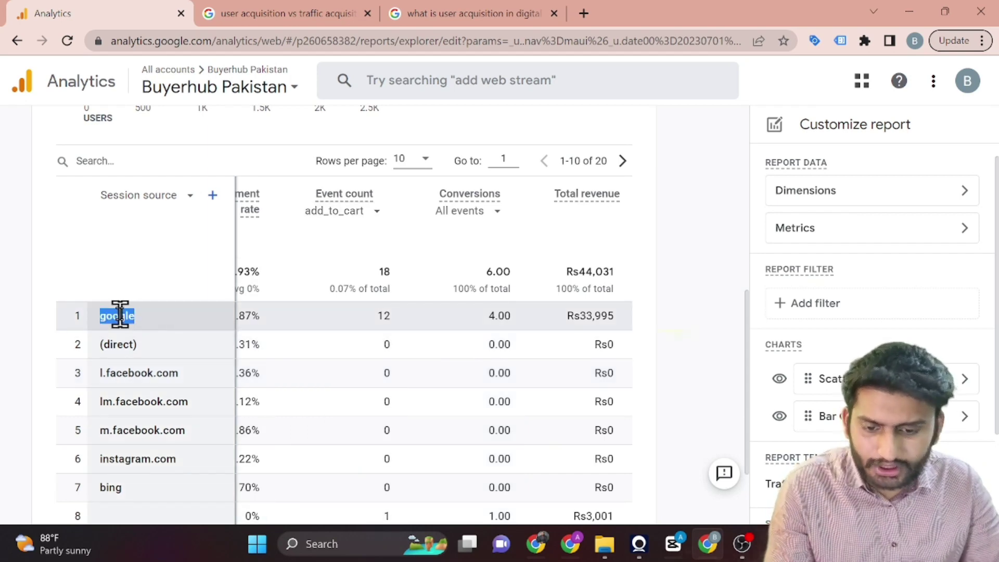
double_click(383, 316)
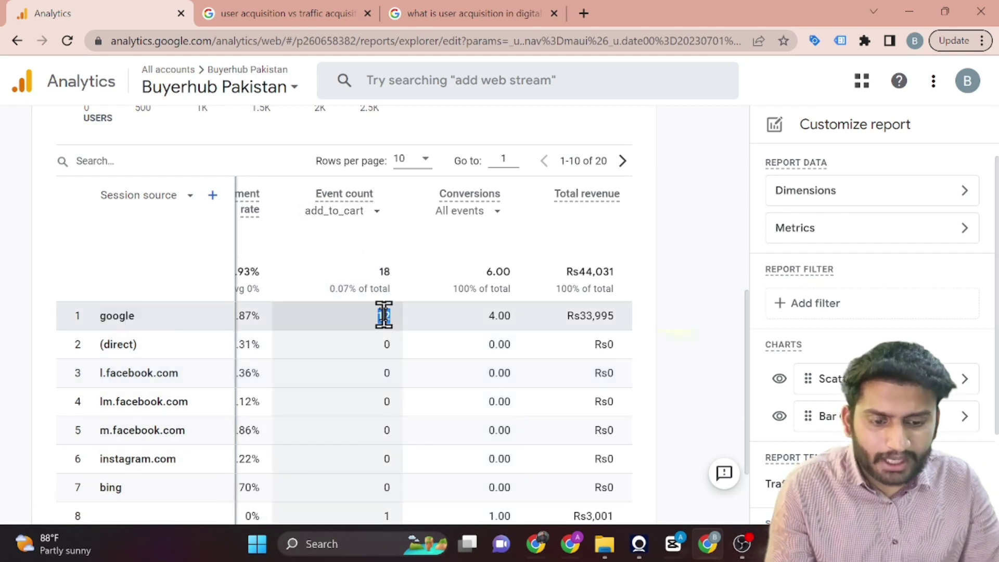
Limit the Conversions column to the purchase event.
left_click(480, 212)
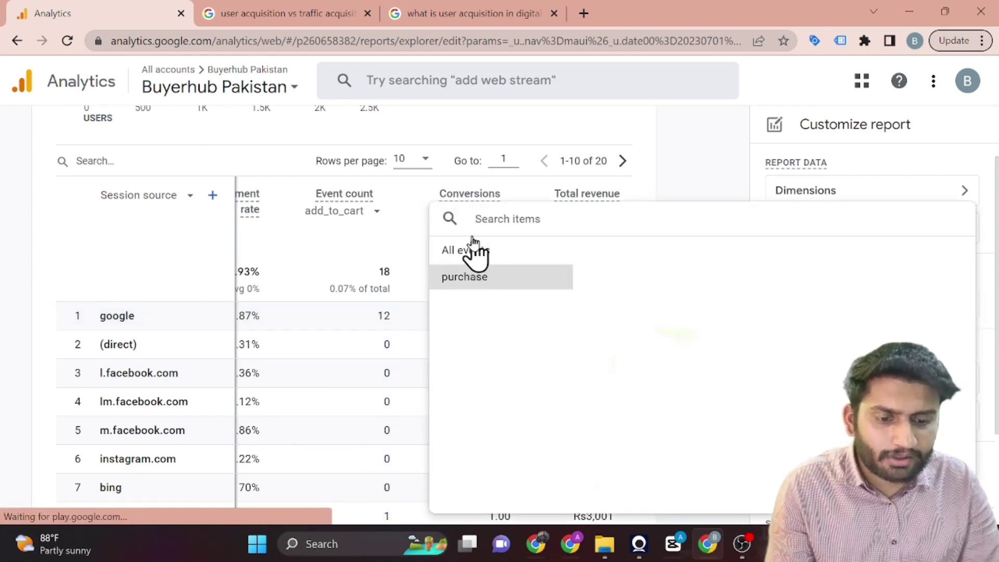
left_click(468, 276)
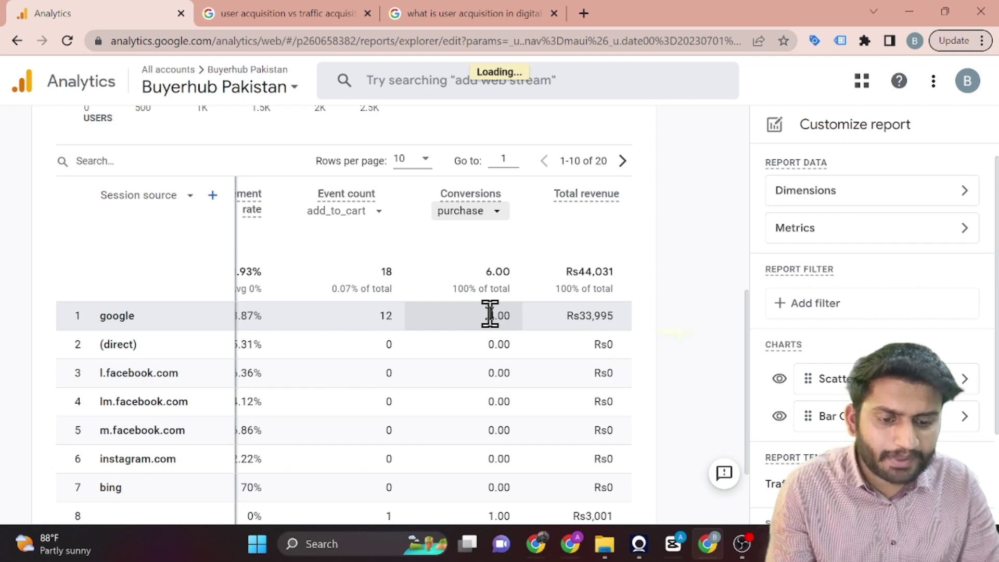